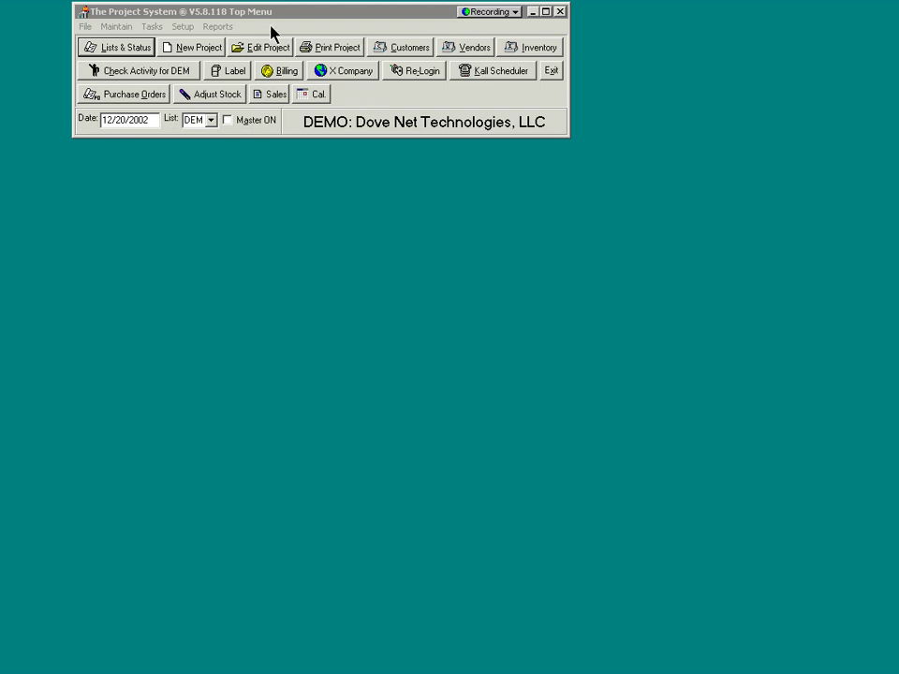
Open the system setup for the home company and check the labor rates of the Fire Alarms product code
click(183, 34)
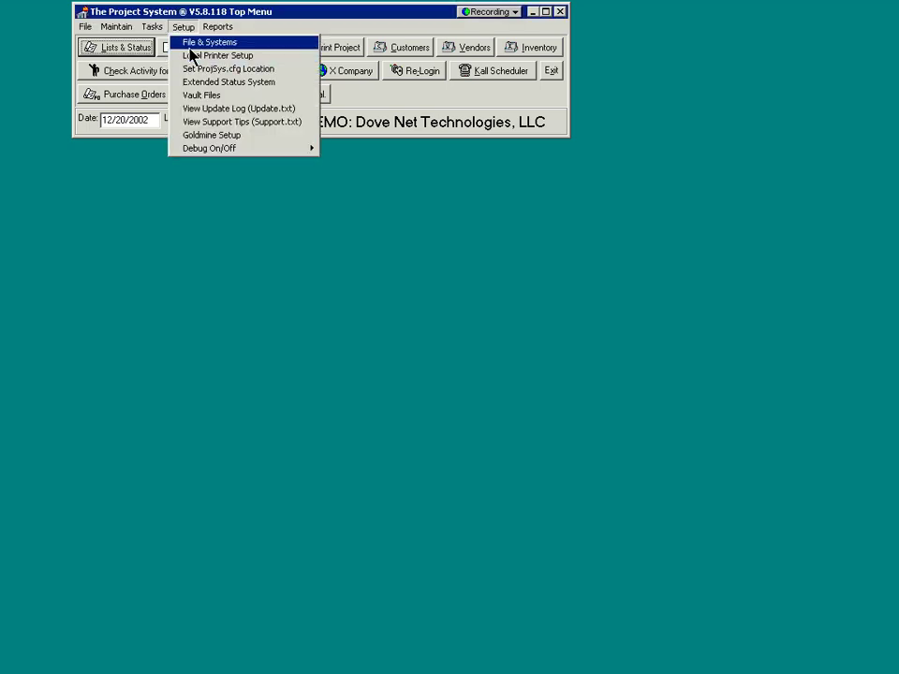
click(187, 41)
click(71, 77)
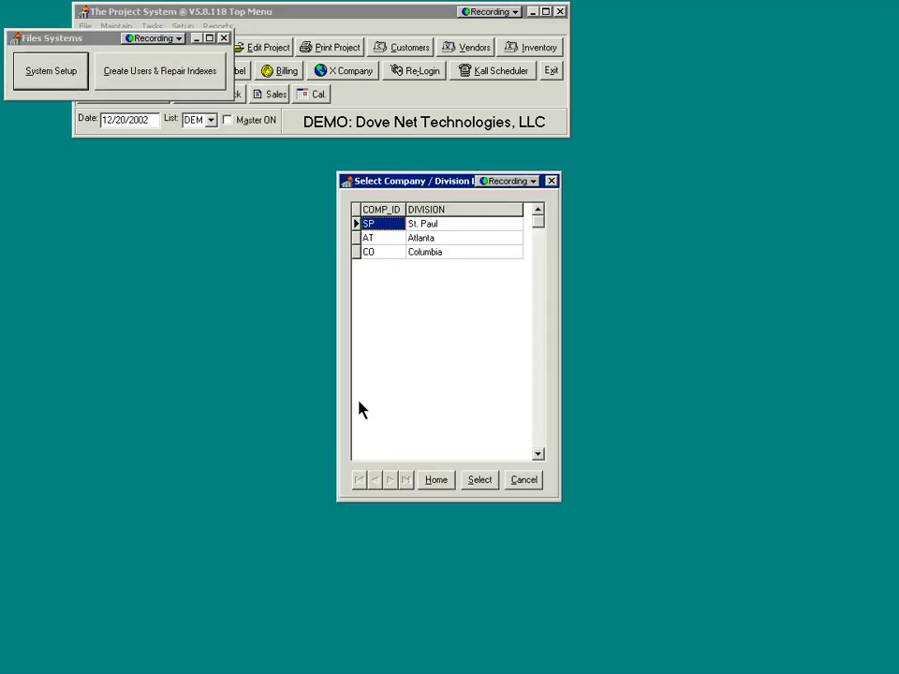
click(444, 481)
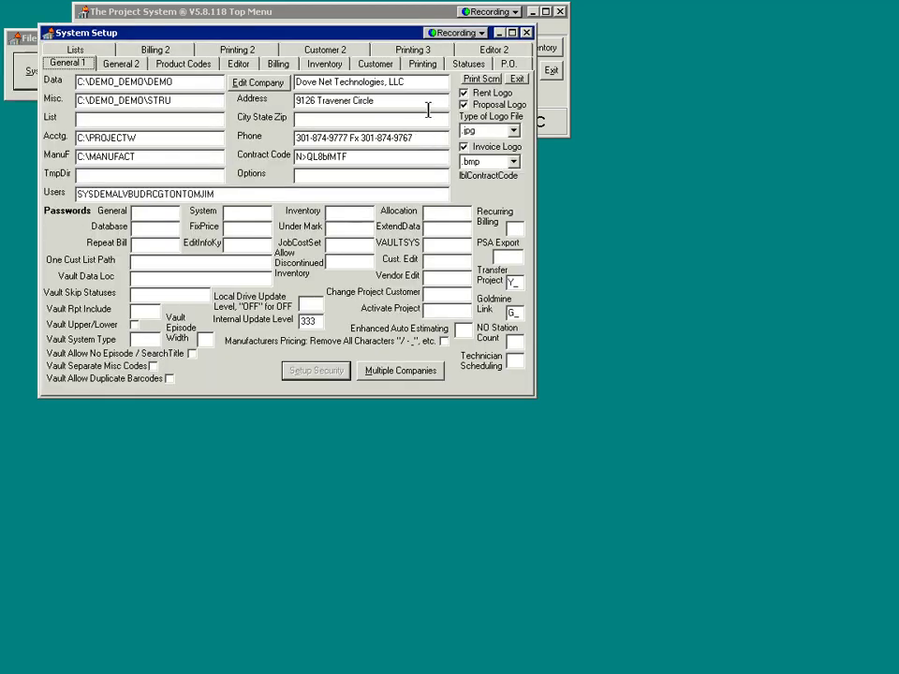
click(190, 63)
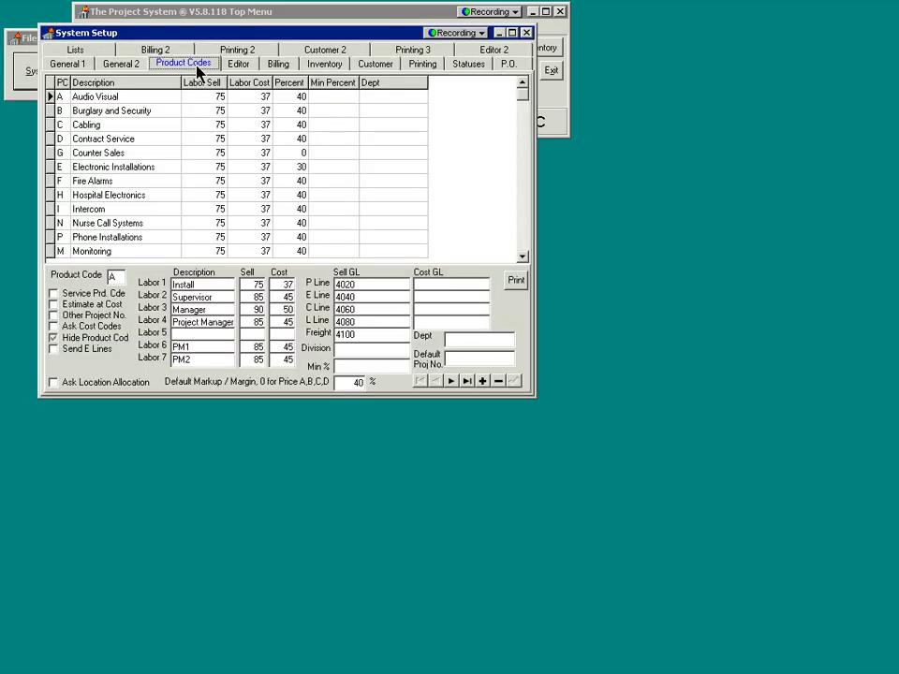
click(140, 182)
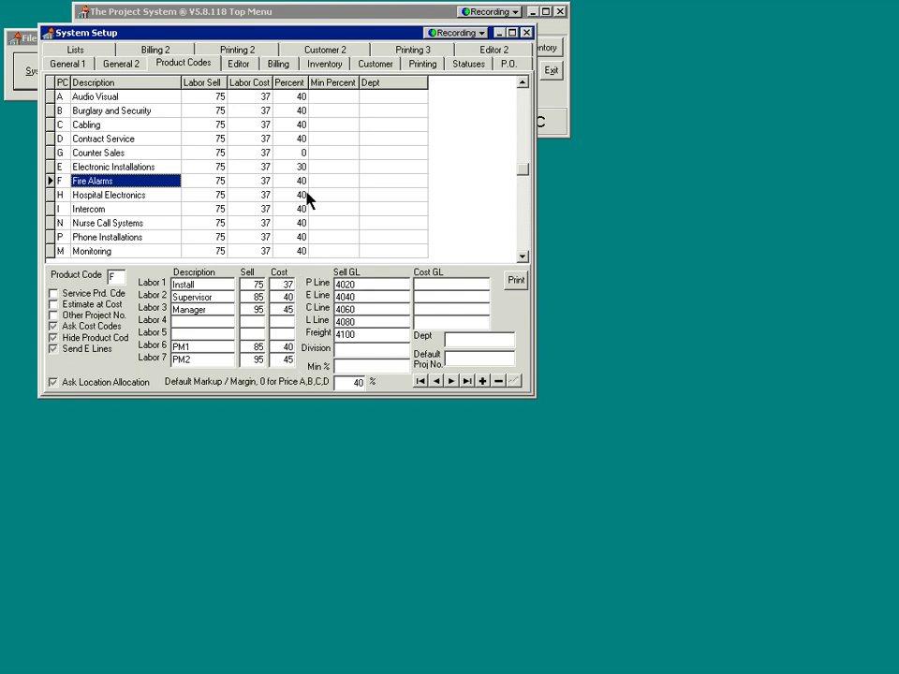
Review the default mileage, per diem and travel rates in the second editor settings, and close the system setup without saving
click(495, 50)
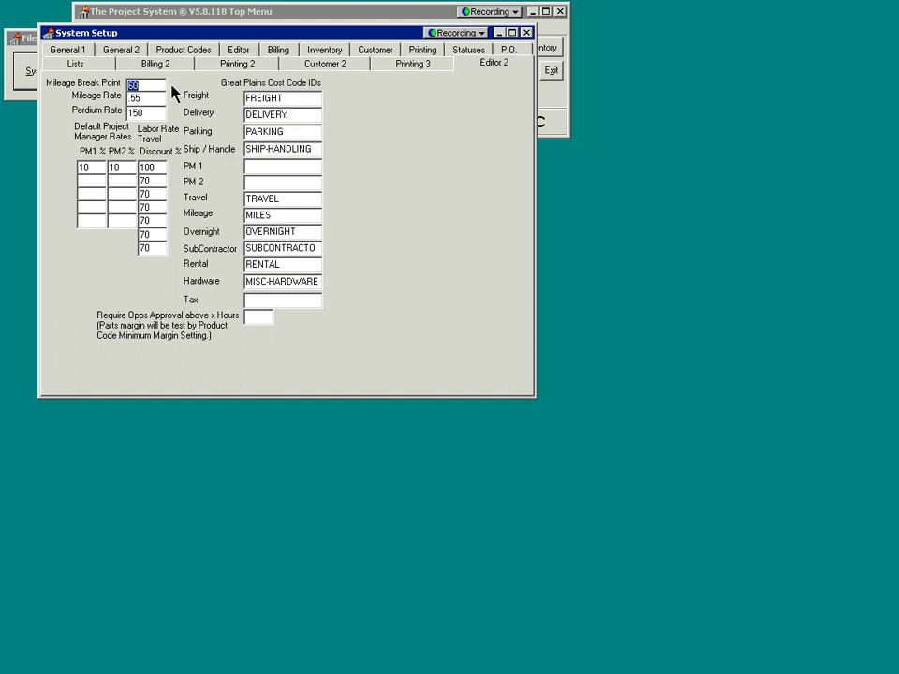
text(60)
click(150, 115)
click(528, 33)
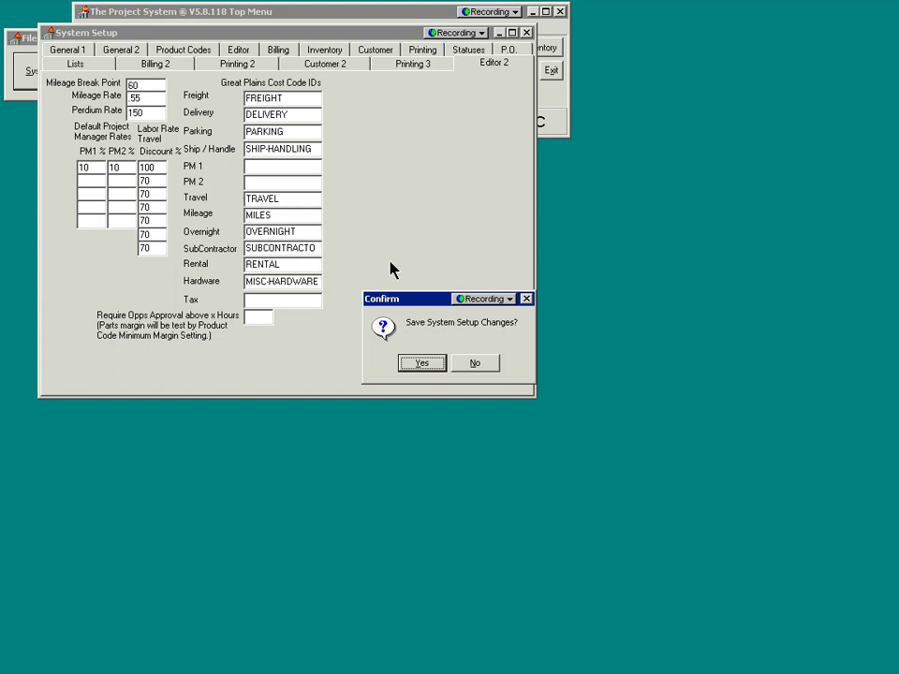
click(476, 364)
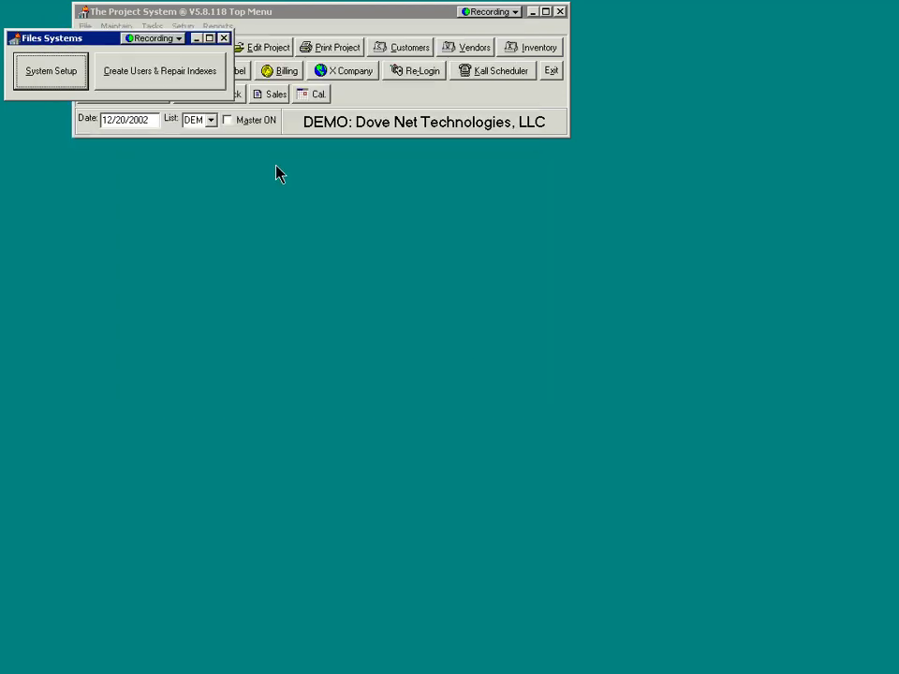
click(224, 39)
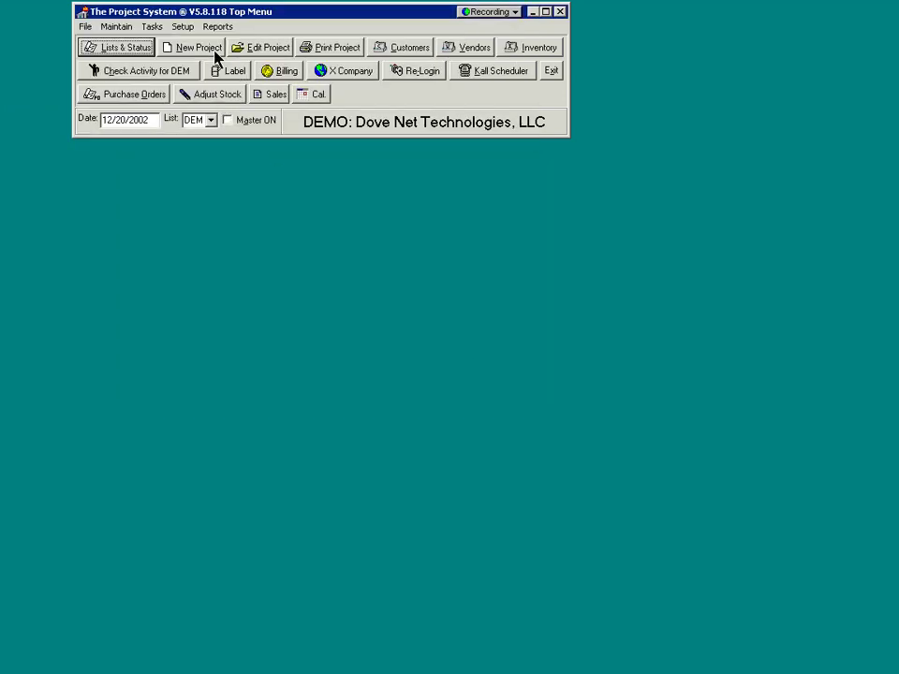
Start a new project with the next project number for the customer Audio Environments Inc
click(215, 56)
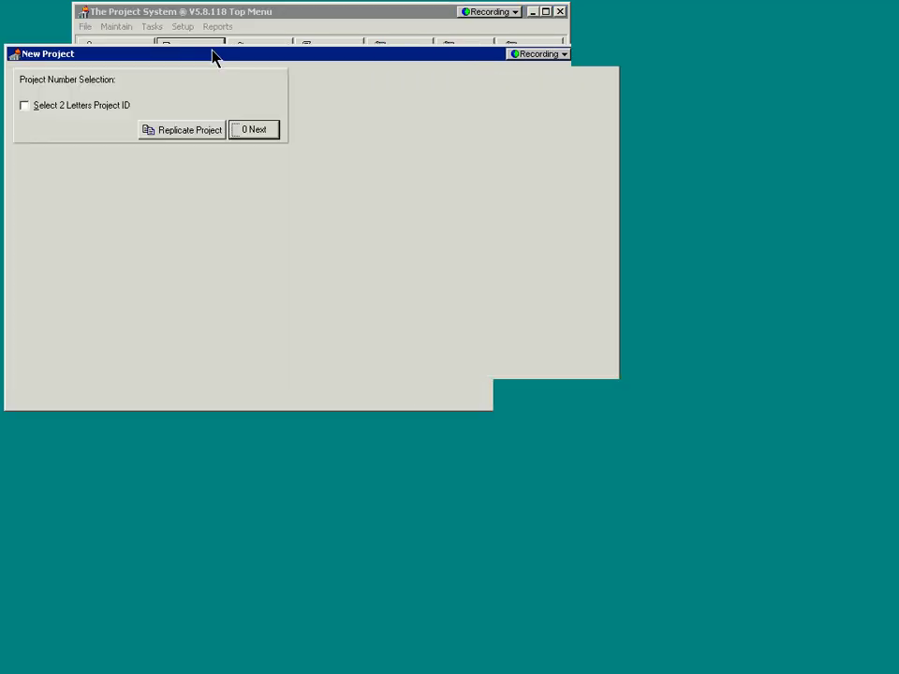
click(254, 131)
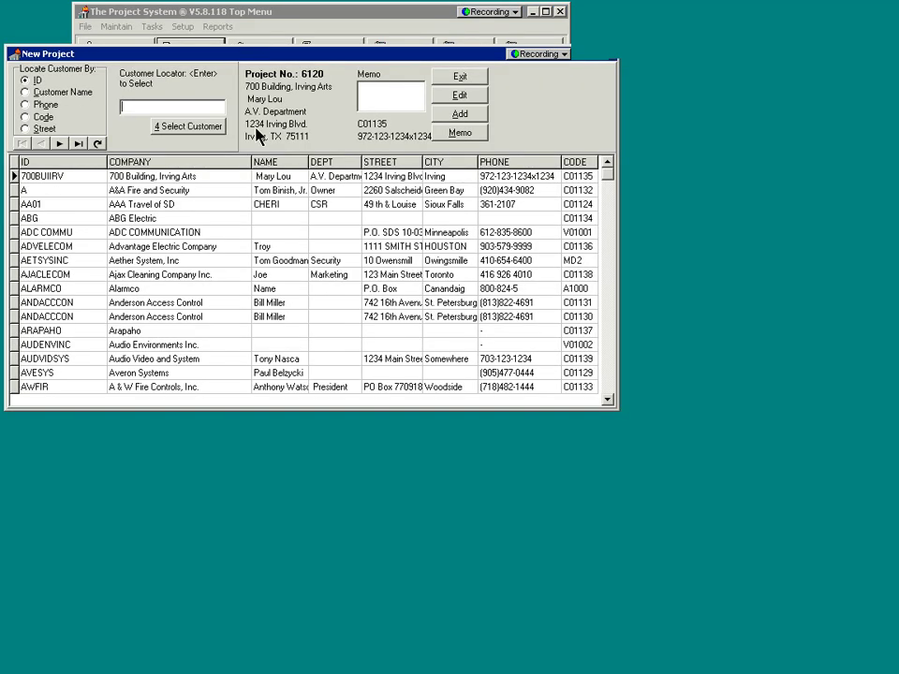
click(187, 347)
double_click(188, 348)
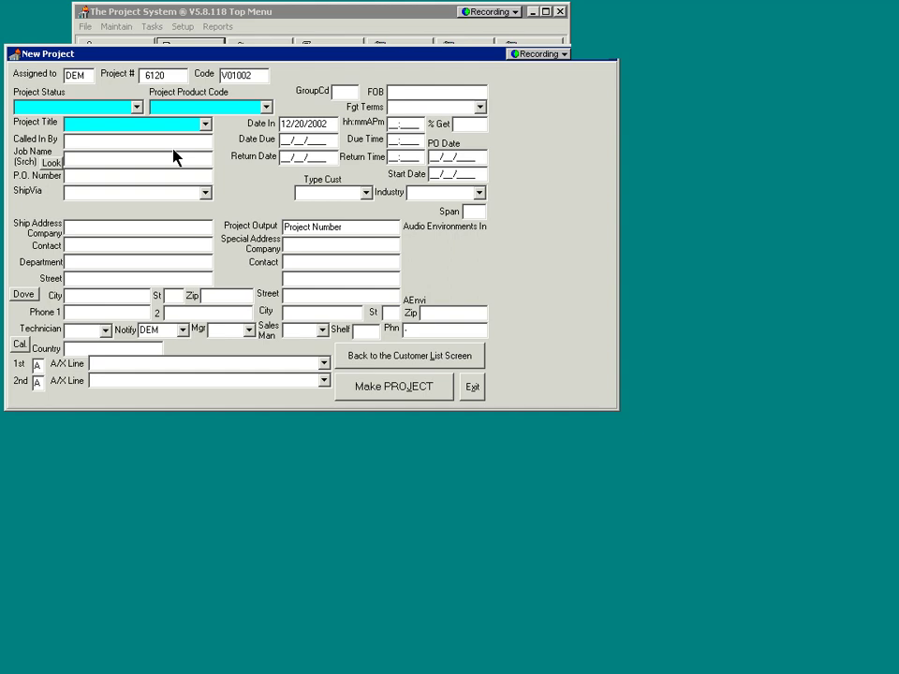
Build the project for editing with status 3 Proposals To Do, product code F Fire Alarms and title Fire Safety System
click(139, 109)
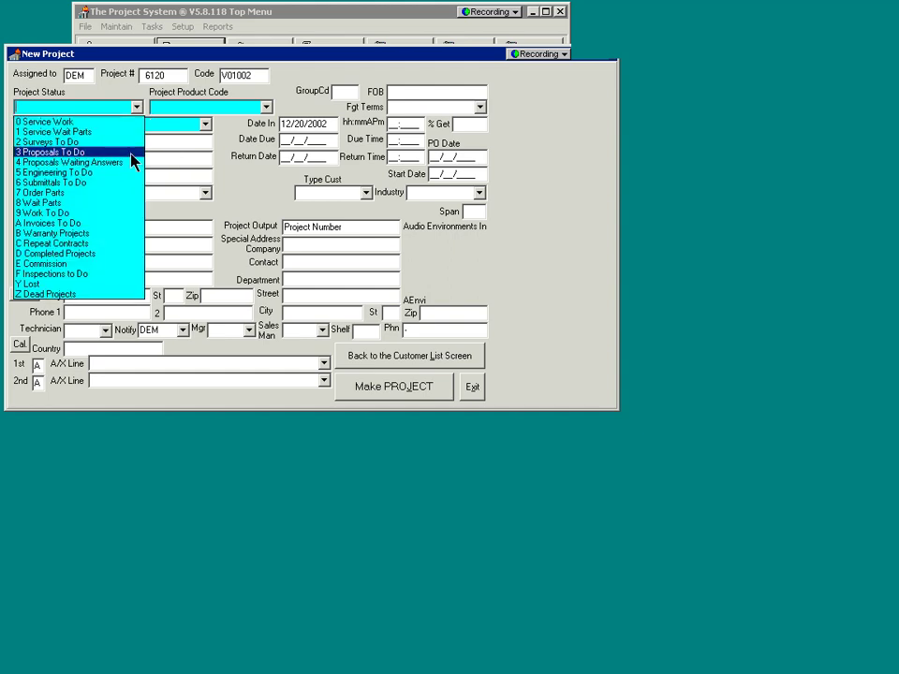
click(130, 151)
click(268, 107)
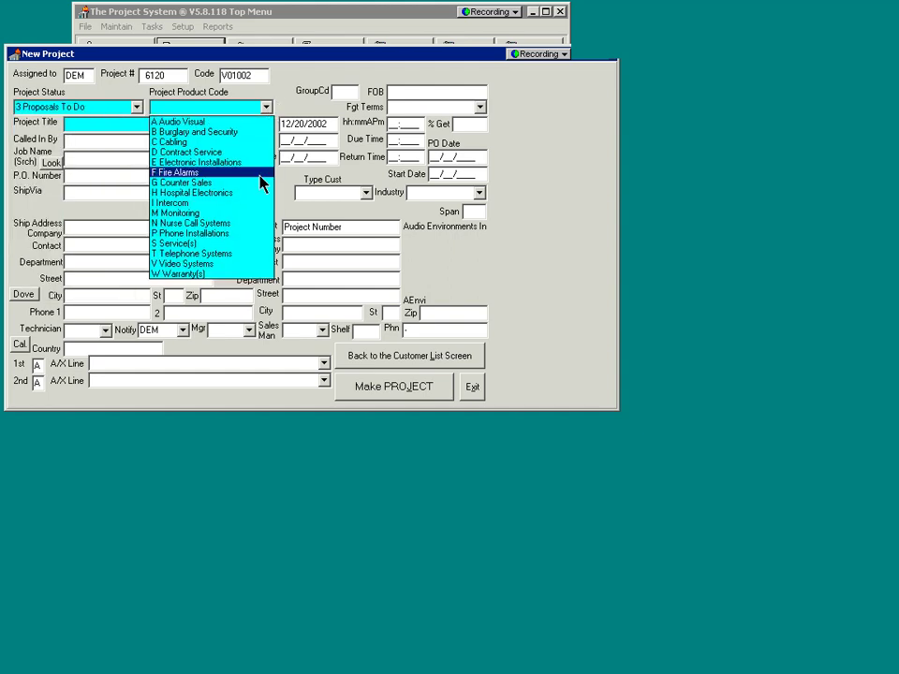
click(261, 173)
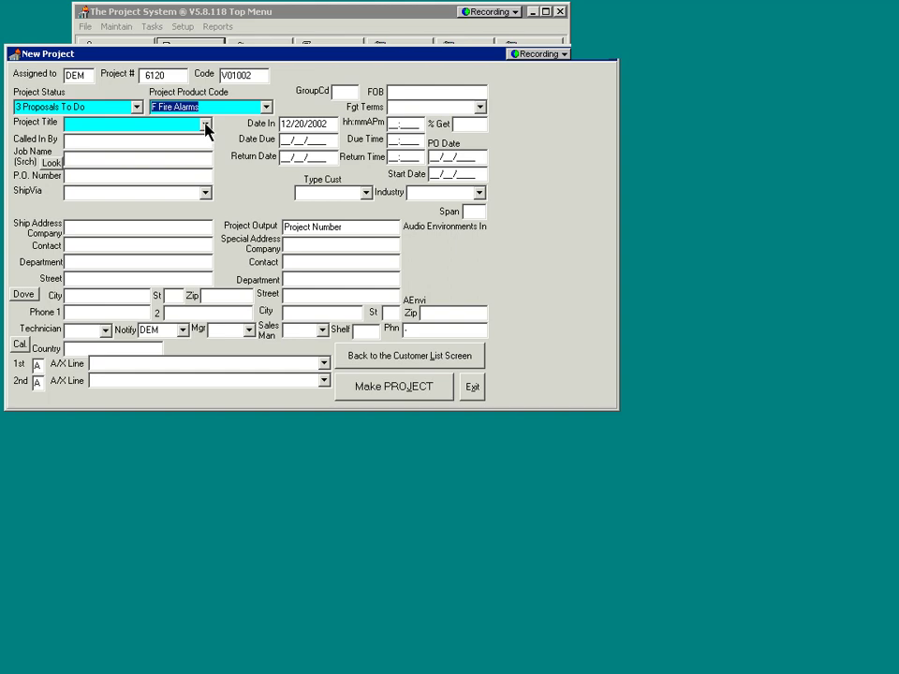
click(205, 124)
click(201, 191)
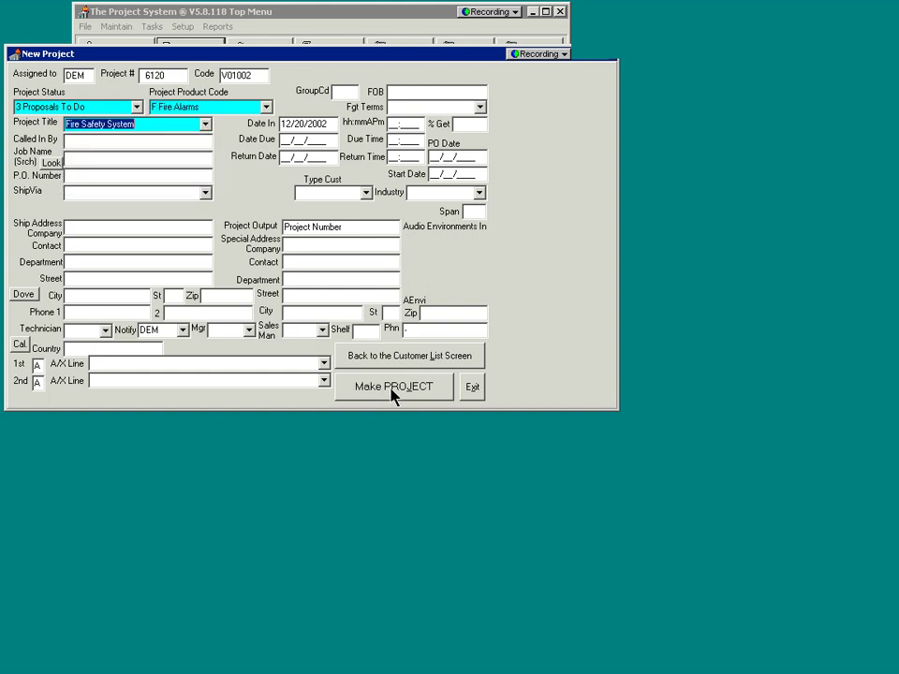
click(399, 392)
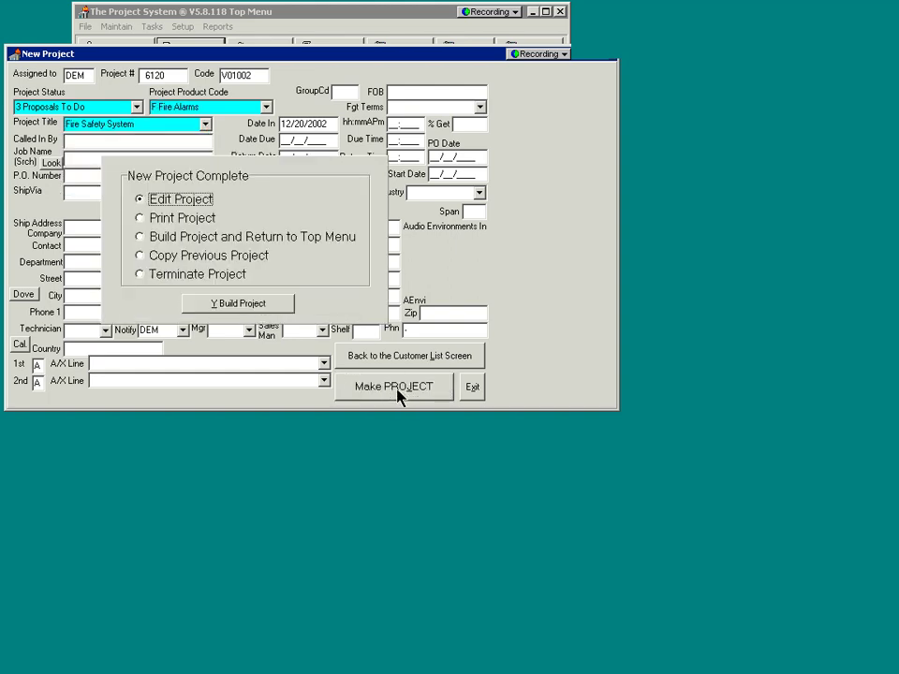
click(268, 314)
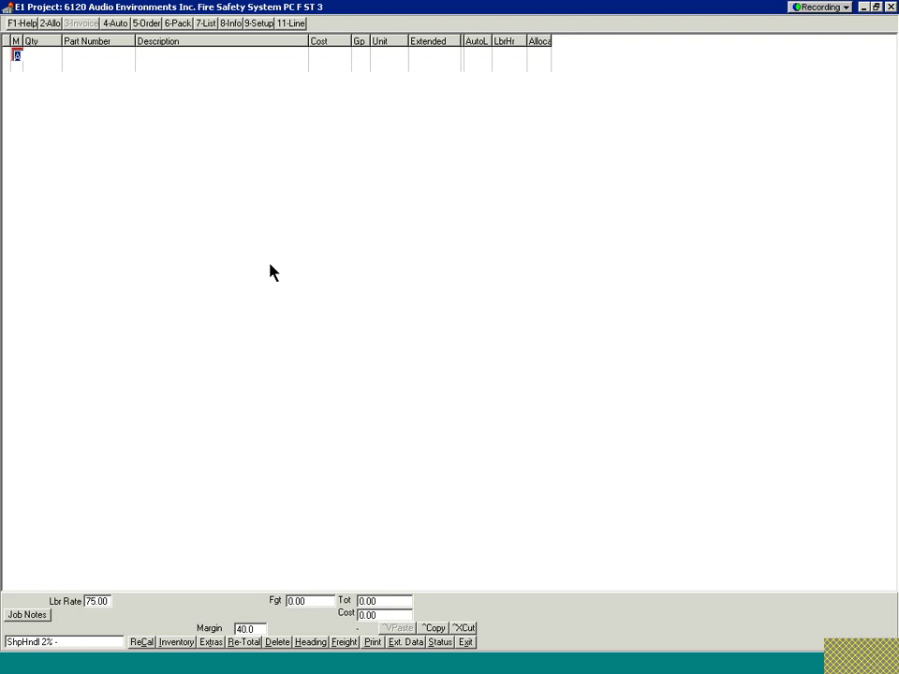
Set the one-way distance to 75 in the project's setup
click(265, 26)
drag(371, 97, 330, 101)
double_click(360, 98)
text(75)
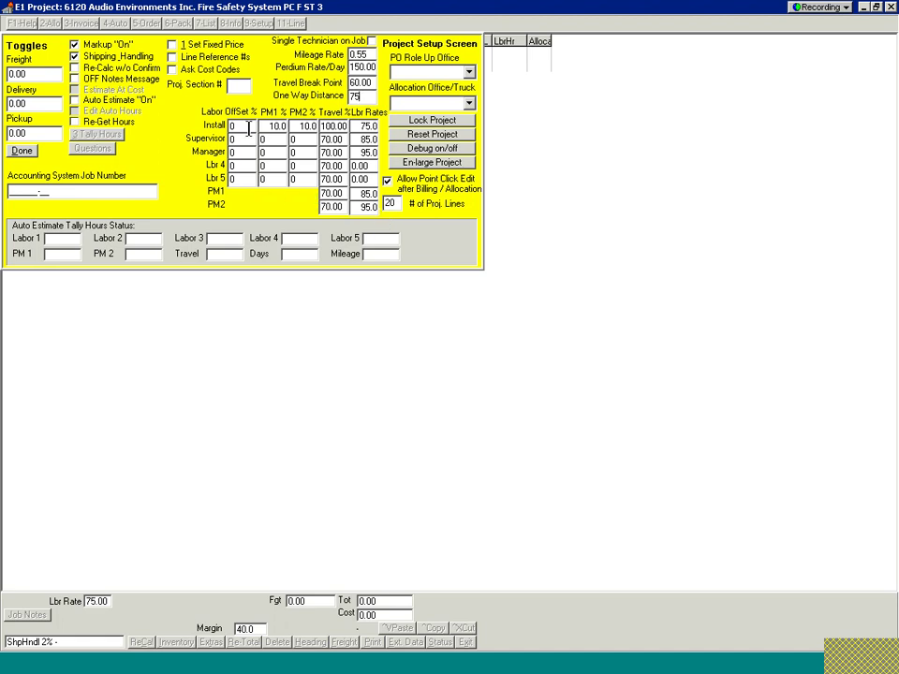
Set the Install labor offset to 50% and turn on Auto Estimate in the project setup
click(241, 131)
text(50)
click(109, 101)
click(24, 151)
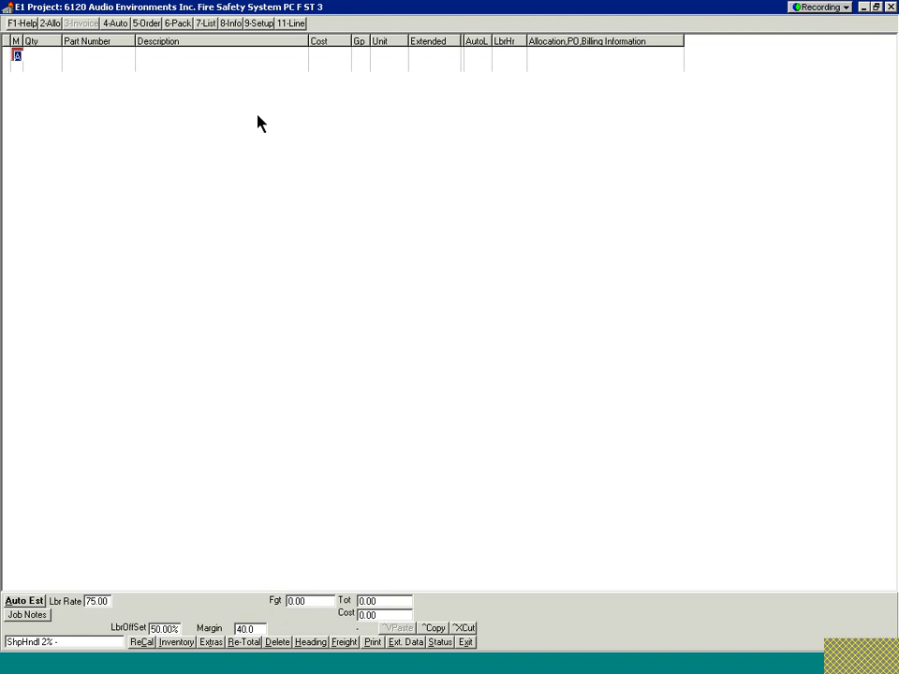
Add a part line for EDW 2015-X001, the 8-slot base panel expander bin, from the inventory listing
text(P)
text(EDW -)
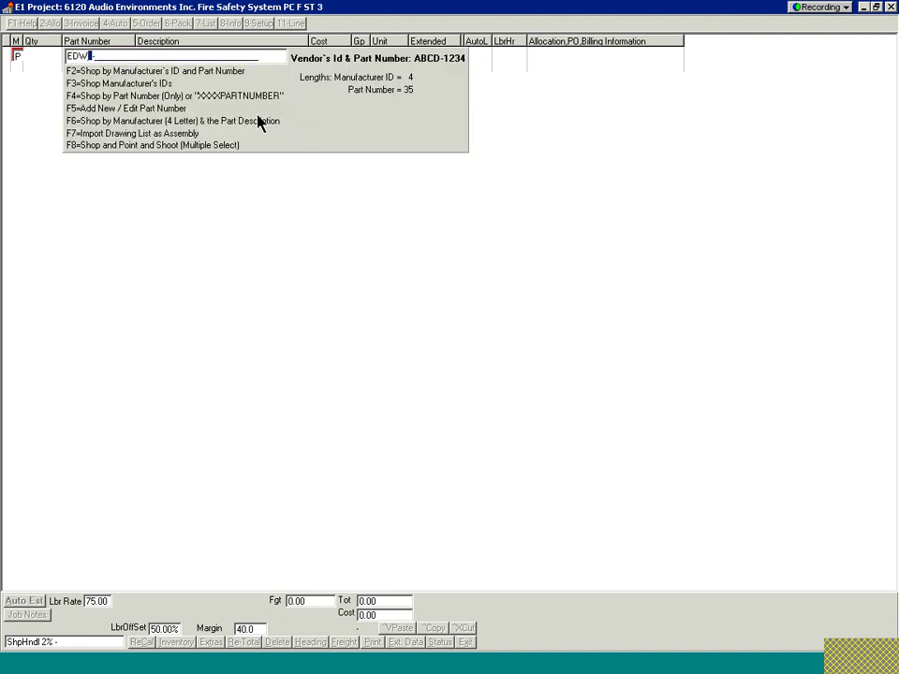
key(F2)
key(Page_Down)
key(Page_Down)
key(Page_Down)
key(Page_Down)
key(Page_Down)
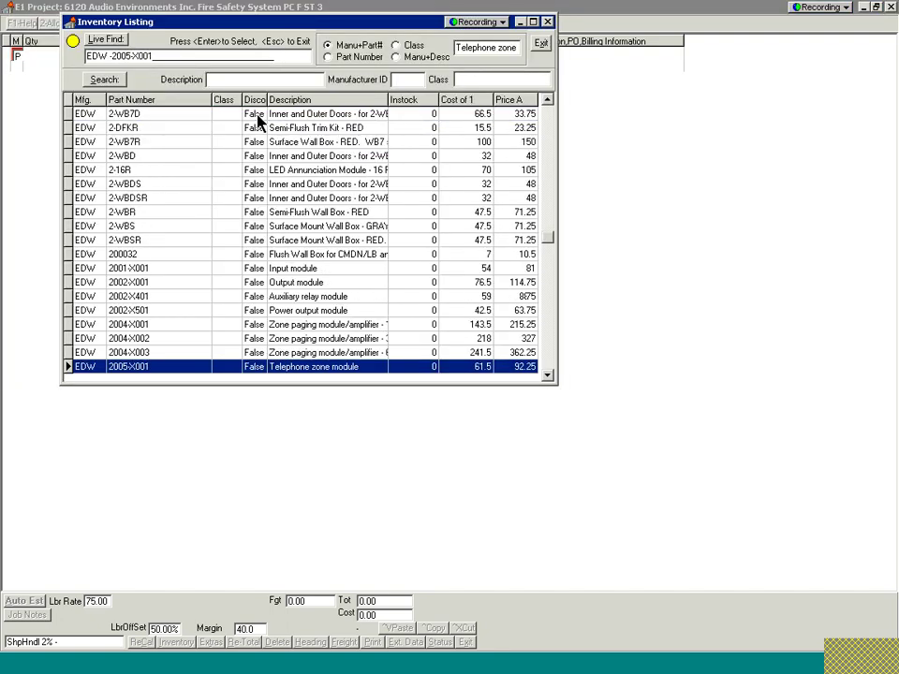
key(Return)
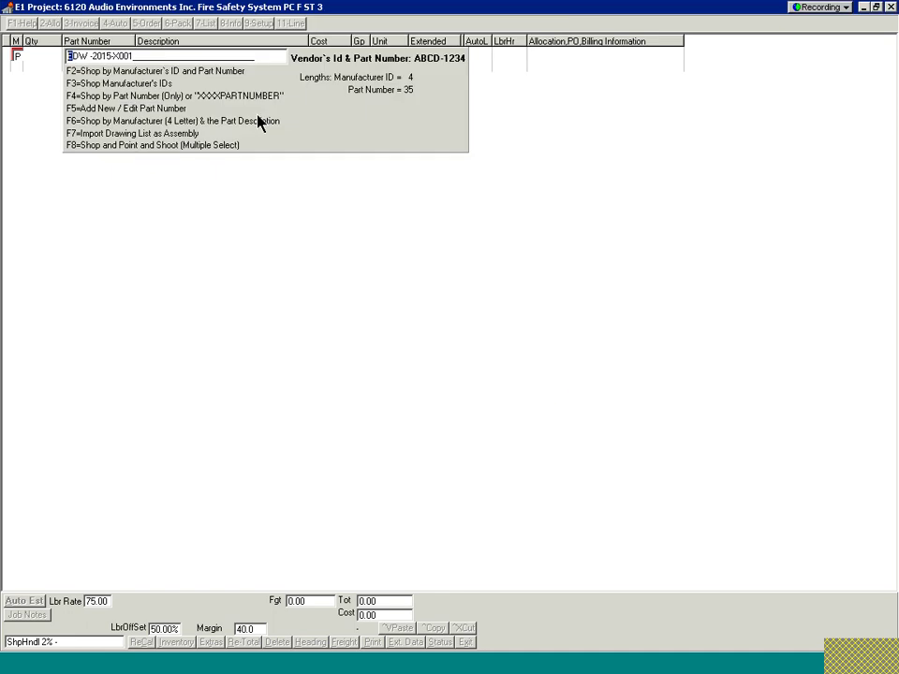
key(Return)
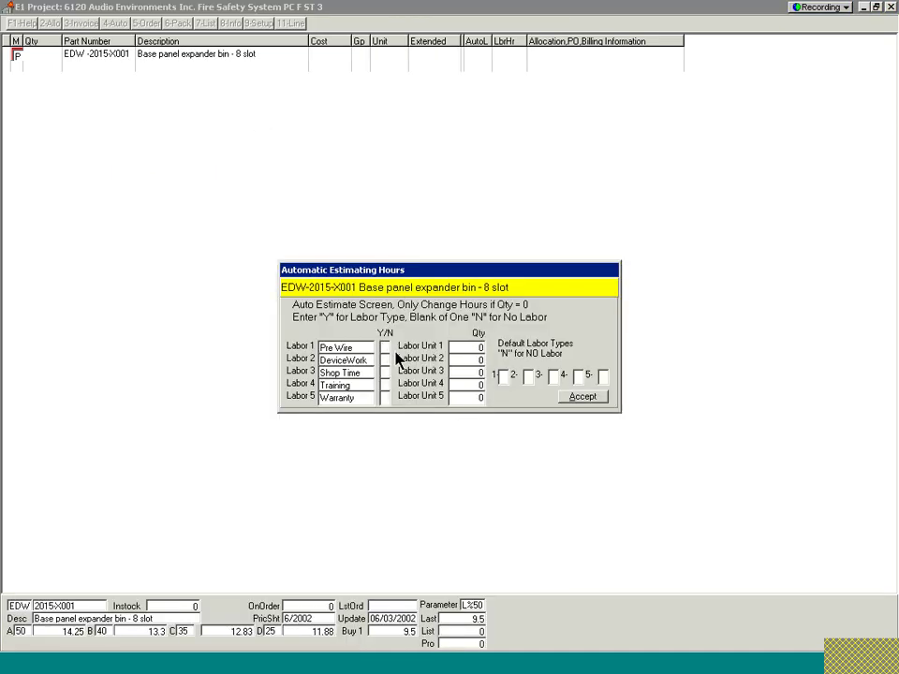
Enable Pre Wire and Shop Time labor for the expander bin with a labor unit quantity of 1 each
text(Y)
click(469, 347)
text(1)
click(384, 371)
text(Y)
click(464, 371)
text(1)
Enter Y for default labor types 1 and 3 and complete the expander bin line with quantity 1
click(504, 377)
text(Y)
click(554, 378)
text(Y)
click(580, 397)
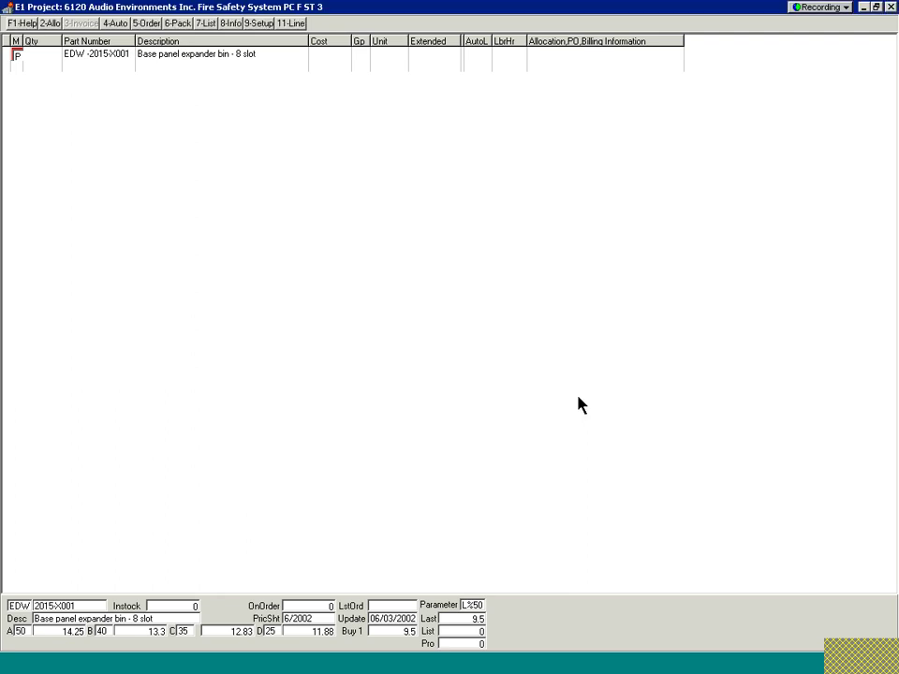
key(Return)
key(Return)
key(Return)
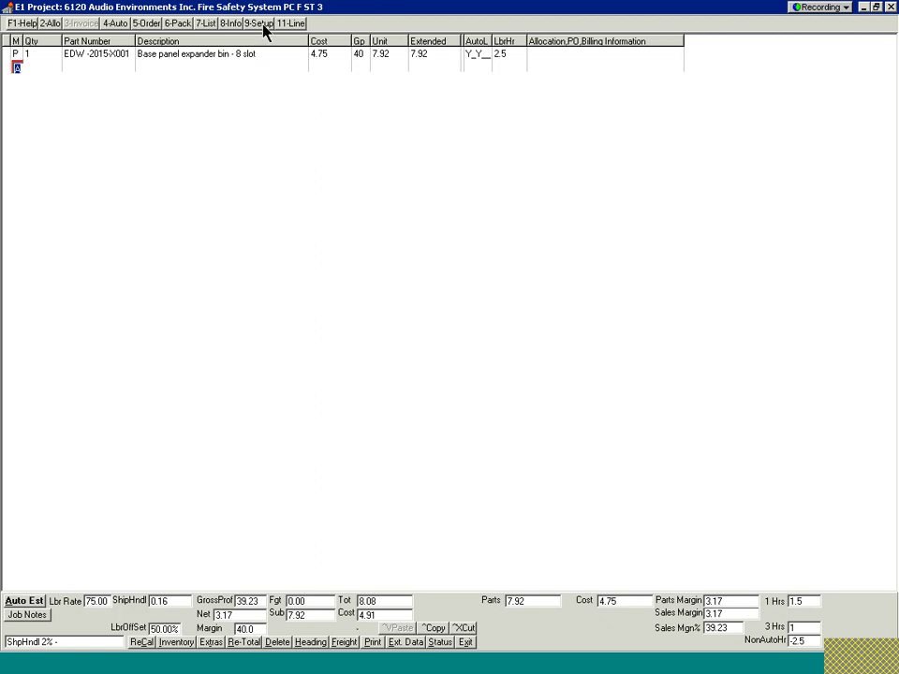
Add a second part line for the EDW controller module CM1, bringing up its assembly list
click(140, 69)
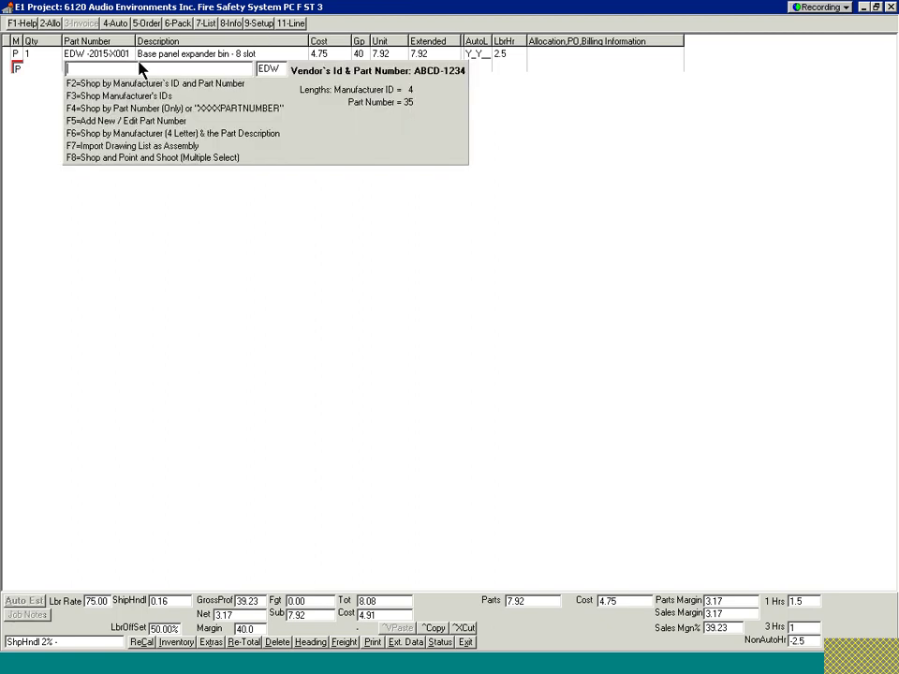
text(CM1)
key(Tab)
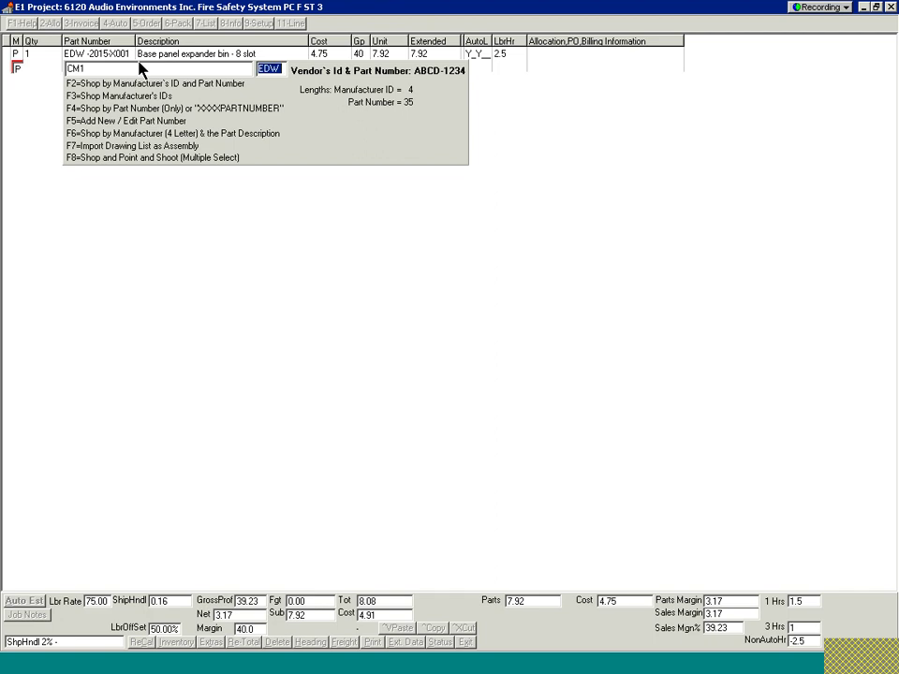
key(Return)
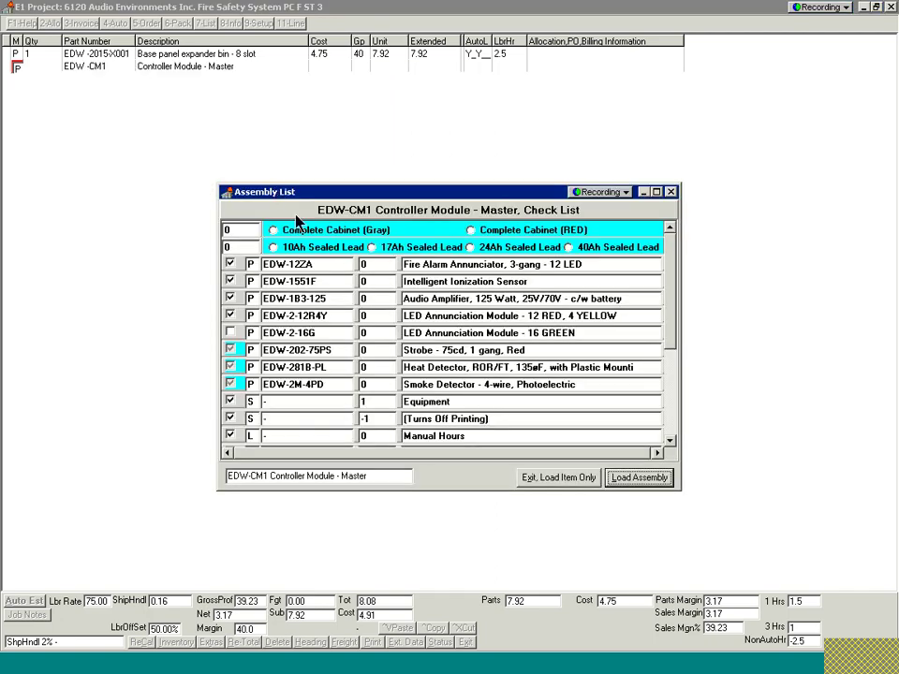
Load the CM1 assembly with the gray cabinet, 10Ah sealed lead battery, 10 strobes, 150 heat detectors and 150 smoke detectors
click(298, 248)
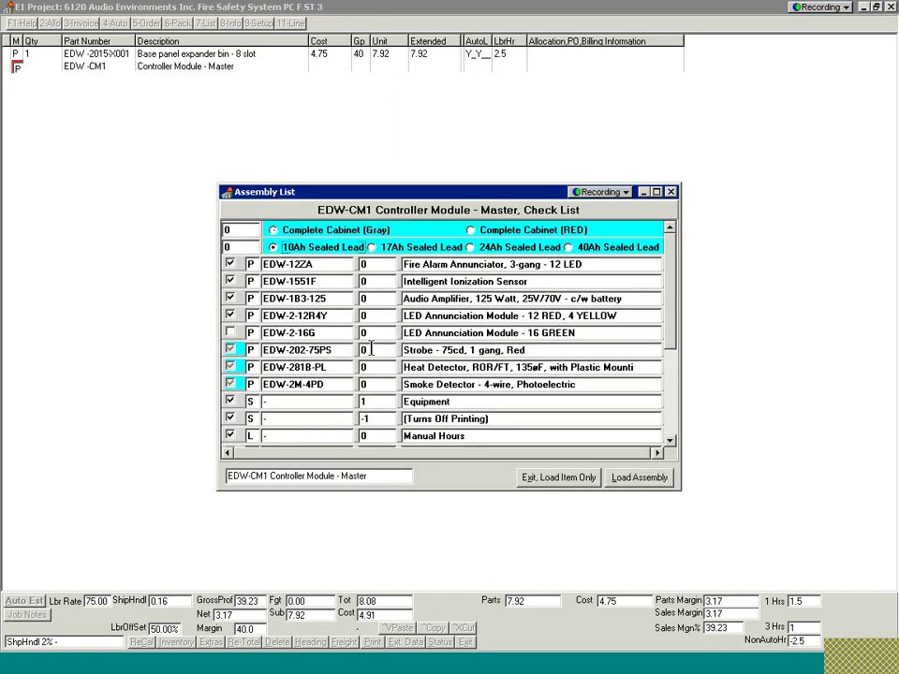
text(10)
click(364, 367)
text(150)
click(363, 384)
text(150)
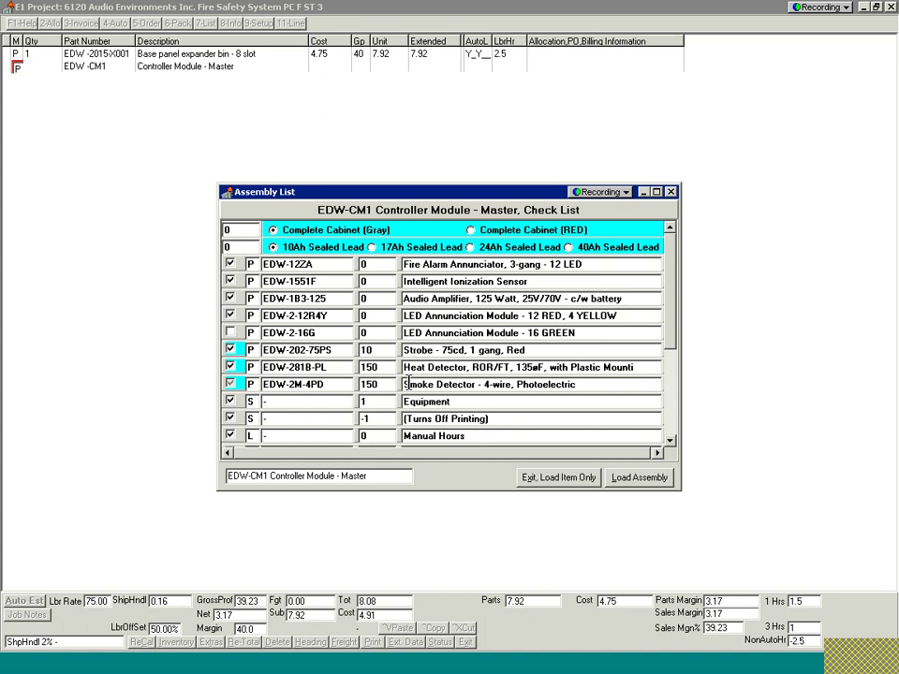
click(635, 479)
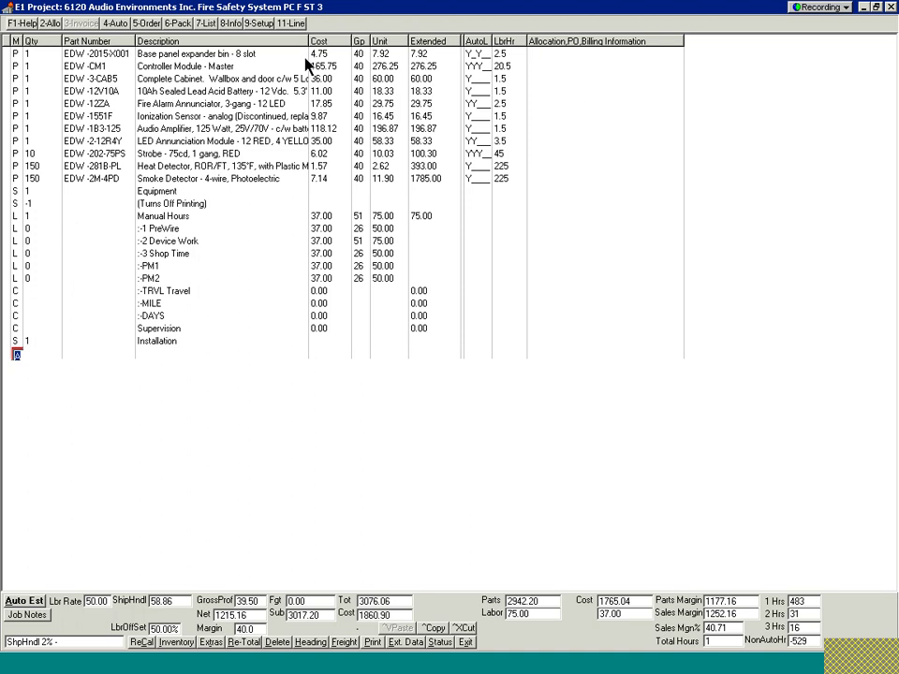
Turn on Edit Auto Hours in the project setup and re-total the project
click(259, 23)
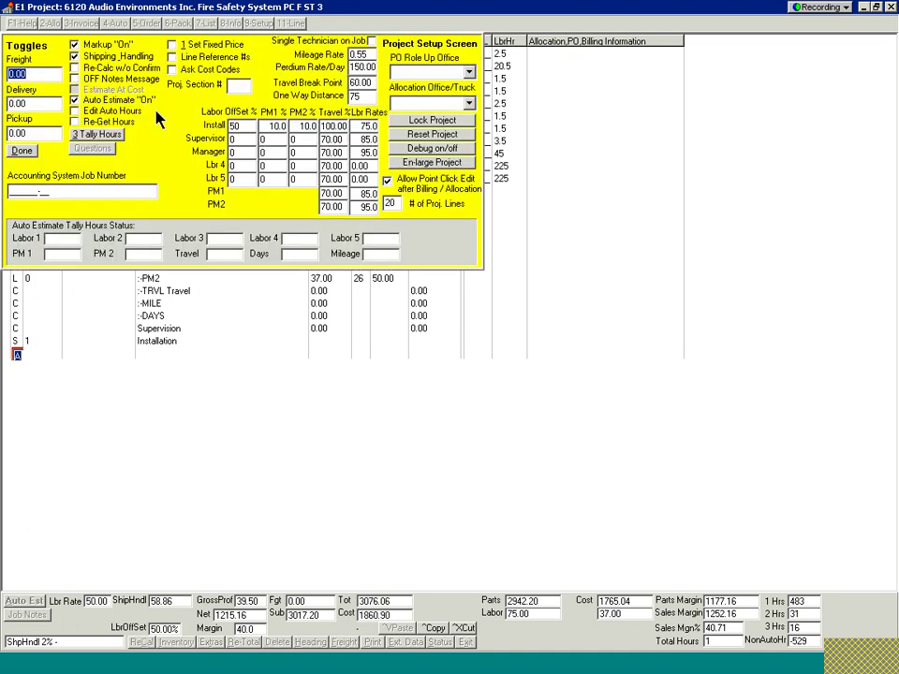
click(24, 151)
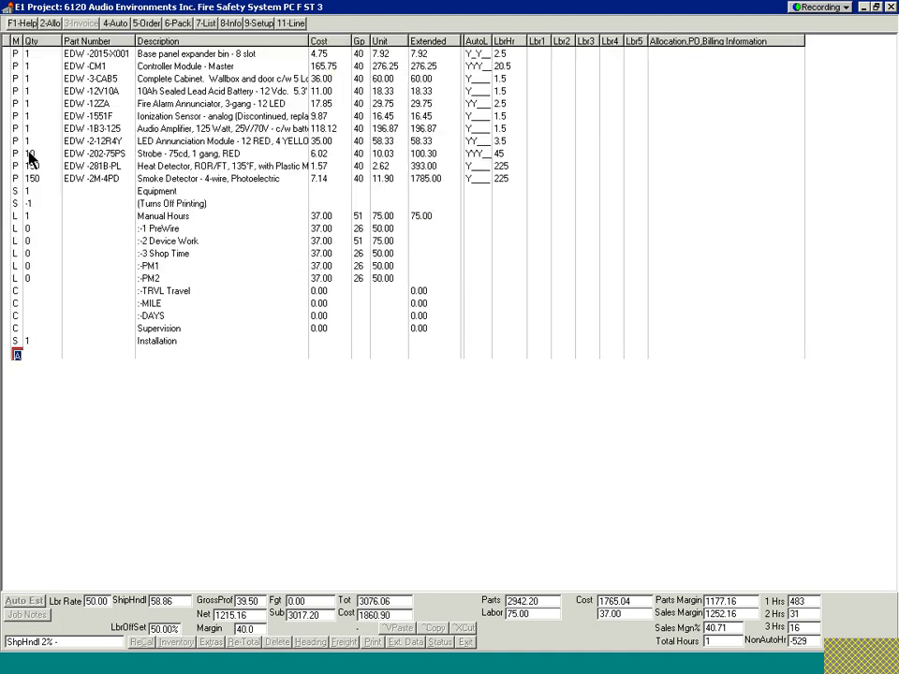
click(242, 645)
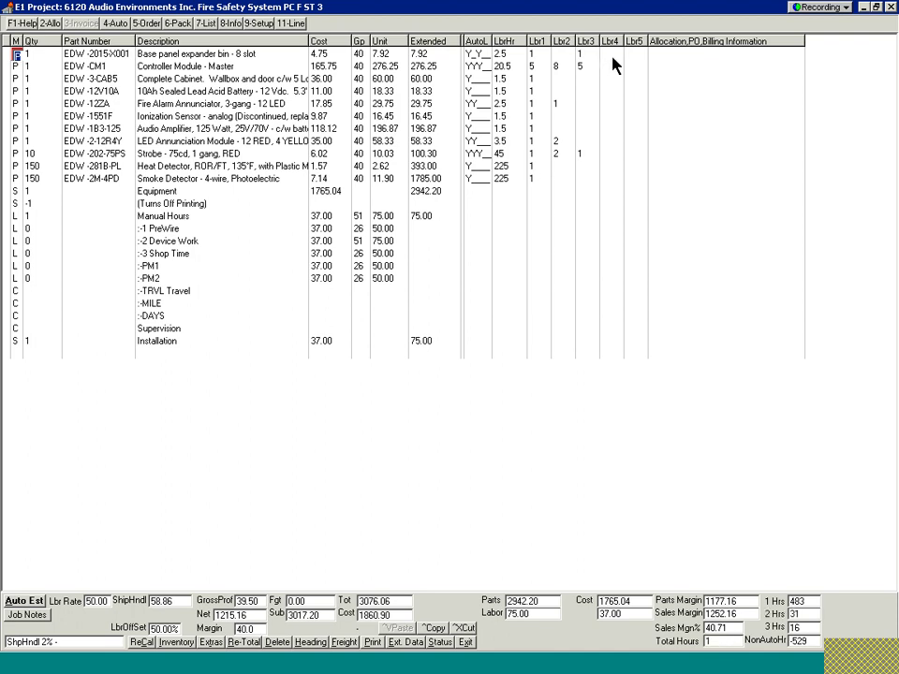
Set the second labor type's hours for the base panel expander bin to 1
click(561, 55)
text(1)
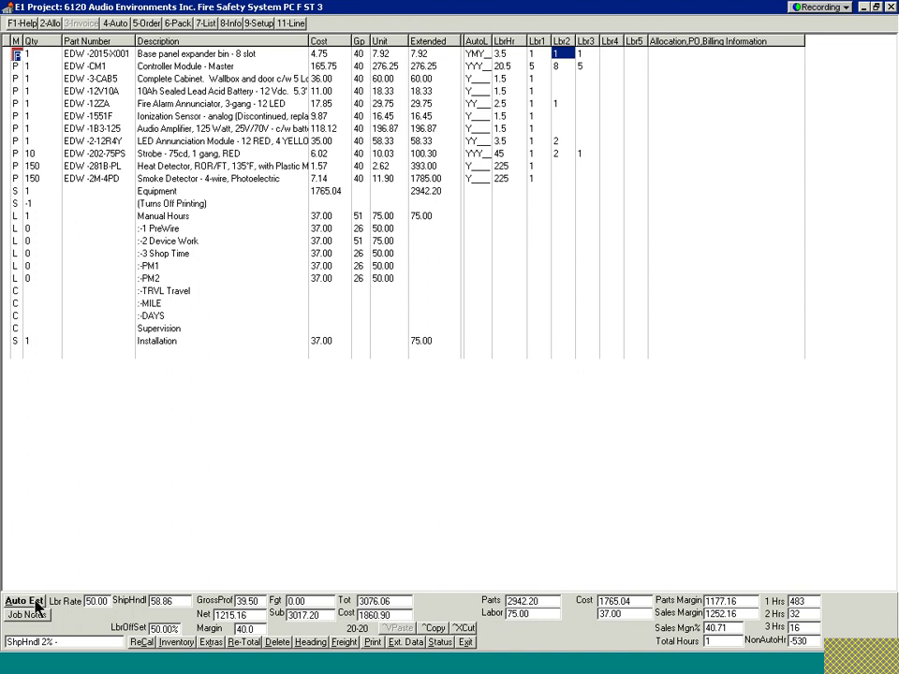
Insert a new labor line directly above Manual Hours and give it a quantity of 50
click(16, 215)
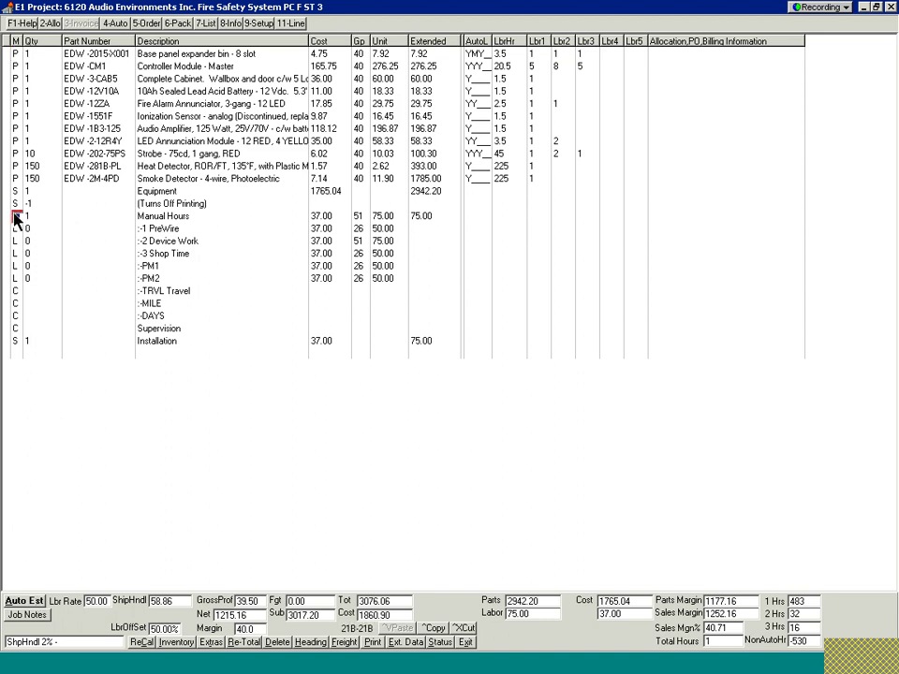
key(Insert)
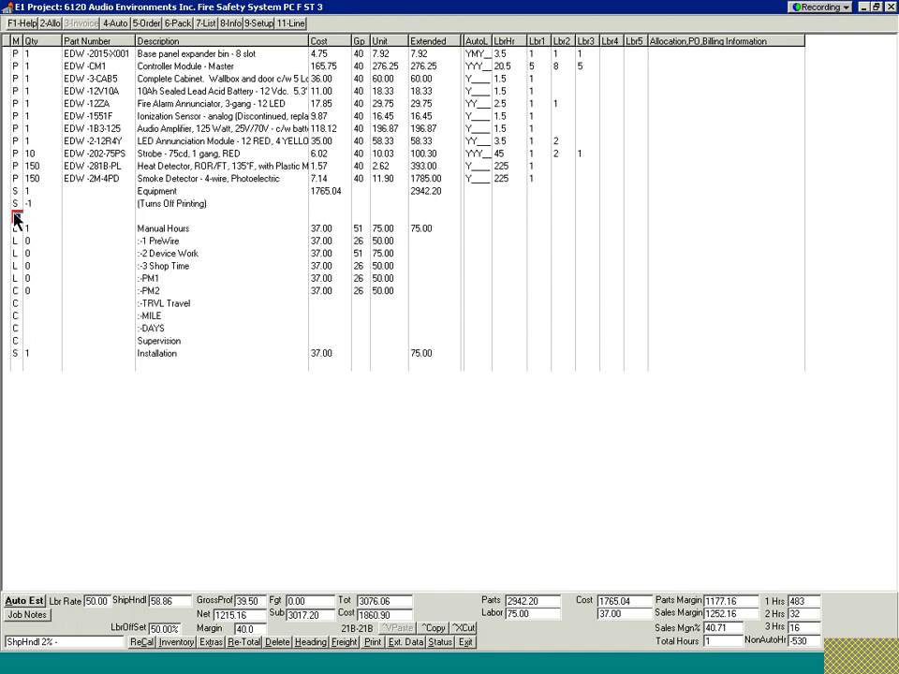
key(F9)
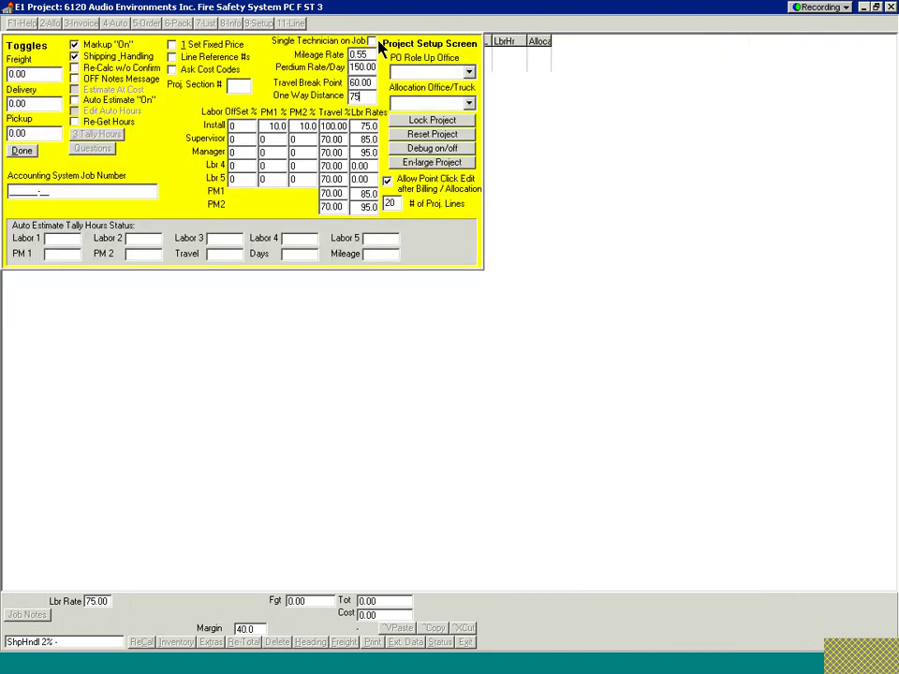
key(Escape)
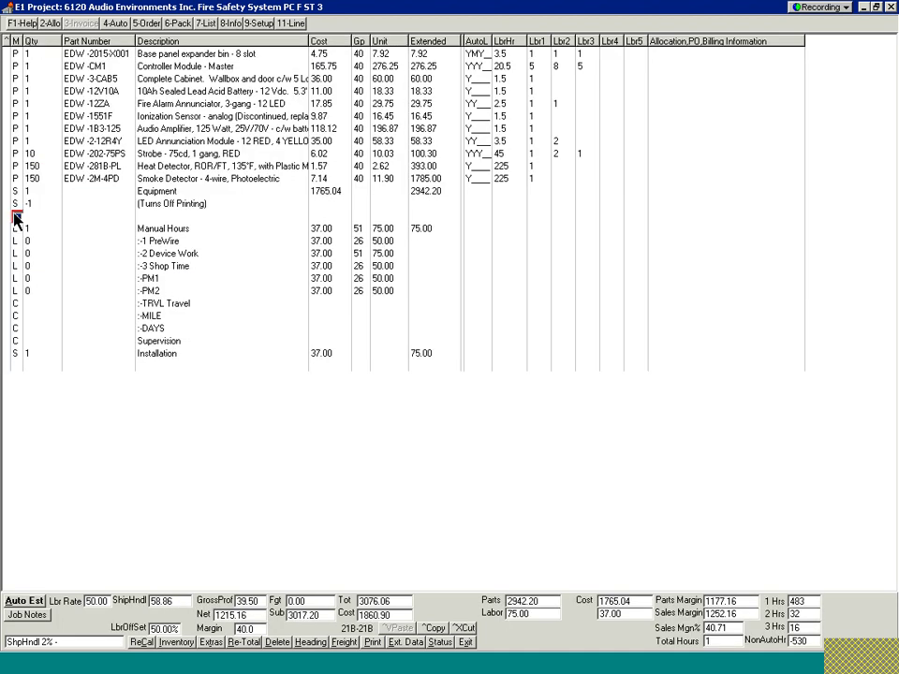
key(Return)
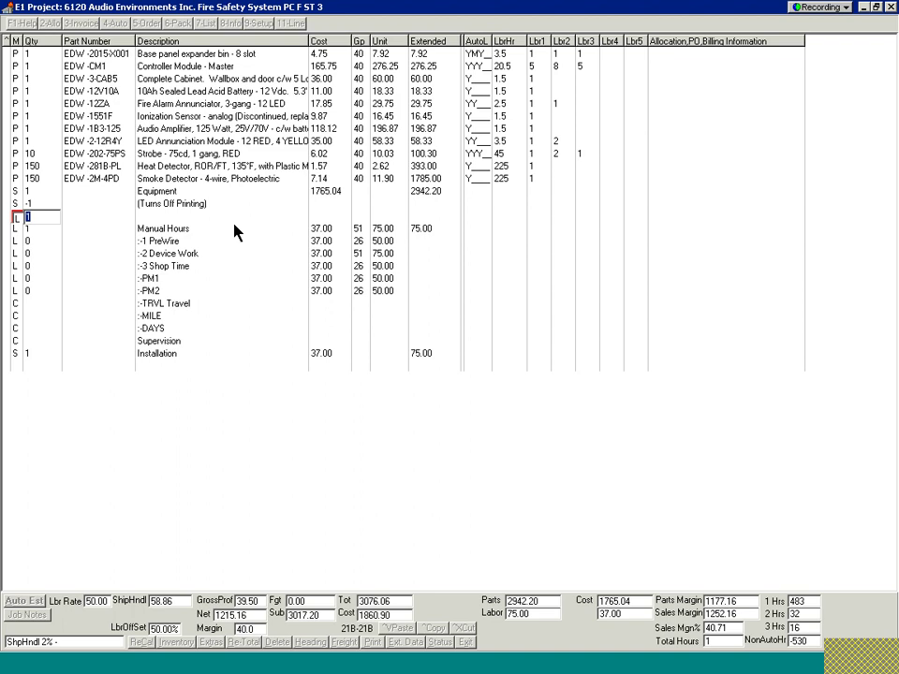
text(50)
key(Return)
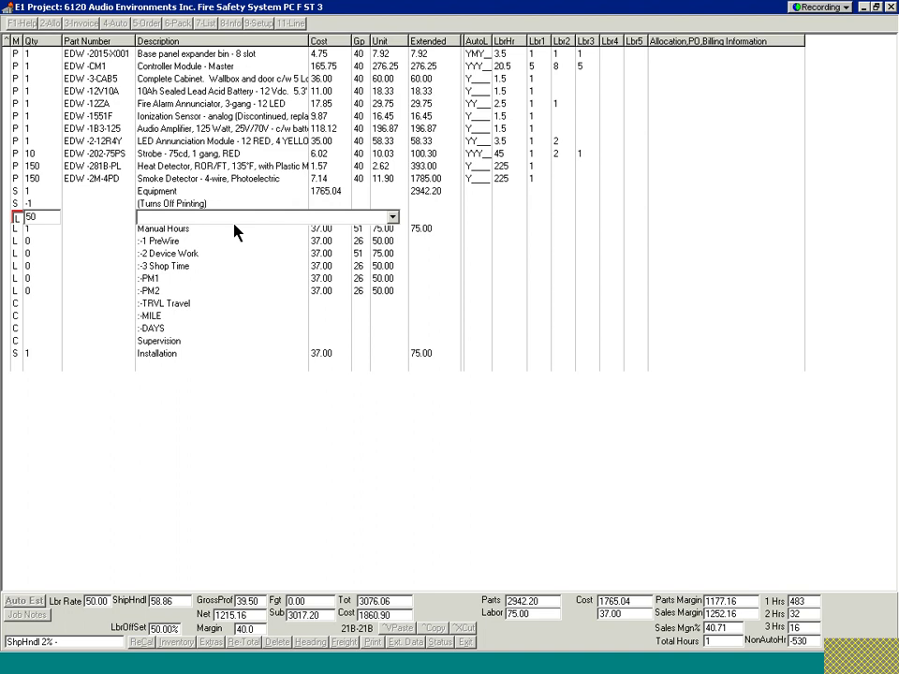
Enter PM Meetings as the description of the new labor line
text(Meeting)
key(Home)
text(PM)
key(End)
text(s)
key(Tab)
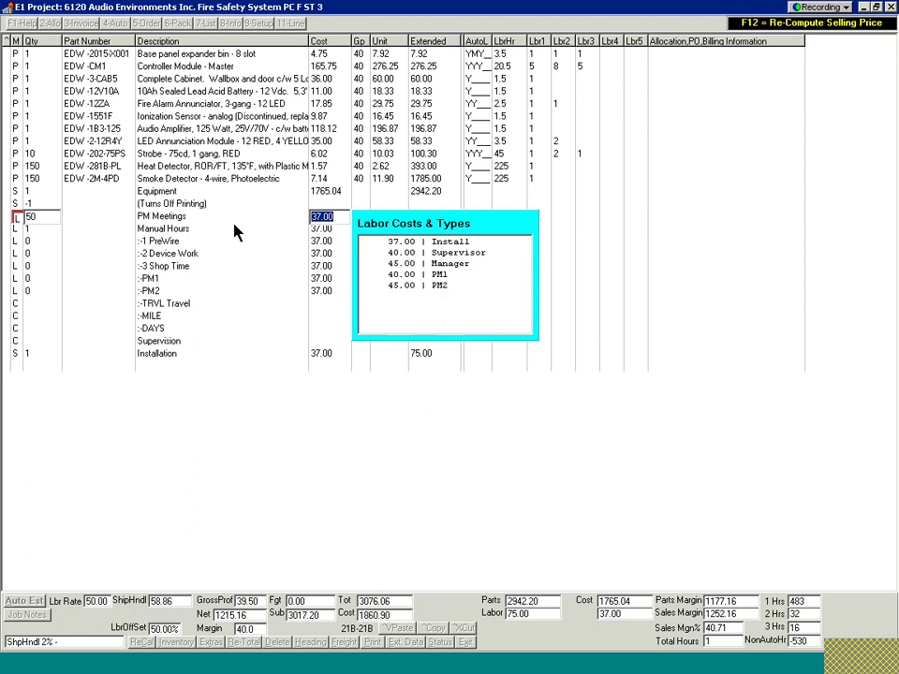
Set the PM Meetings line's cost to 40 and unit rate to 85, and run the automatic estimate on the project
text(40)
key(Tab)
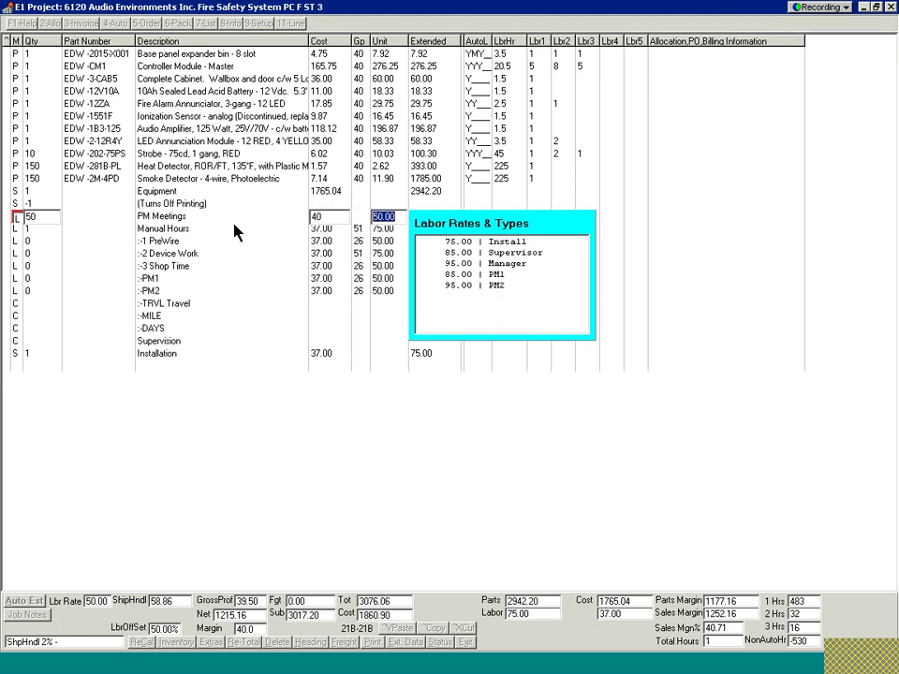
text(85)
key(Return)
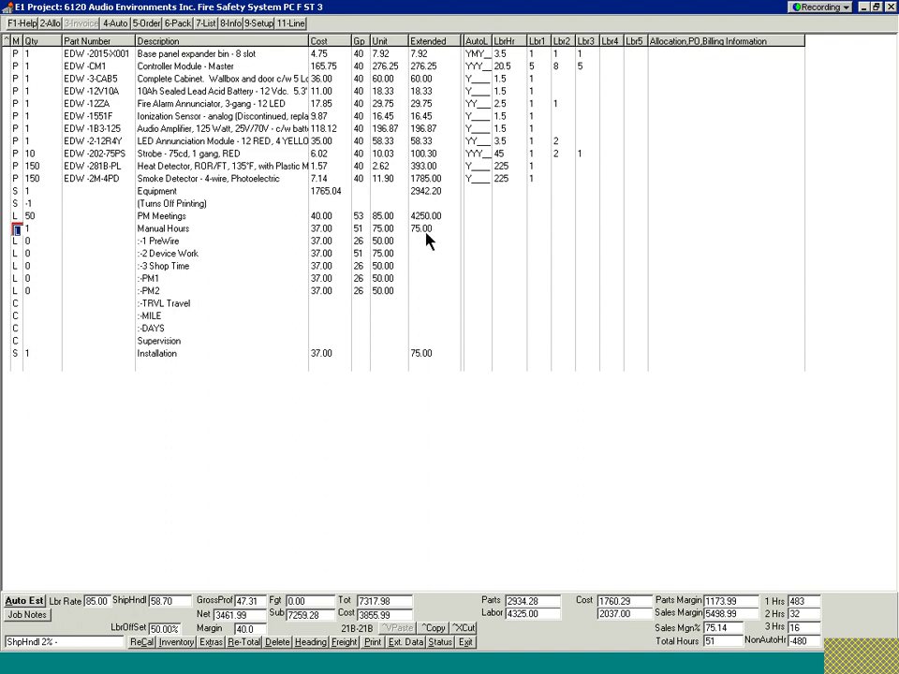
click(39, 603)
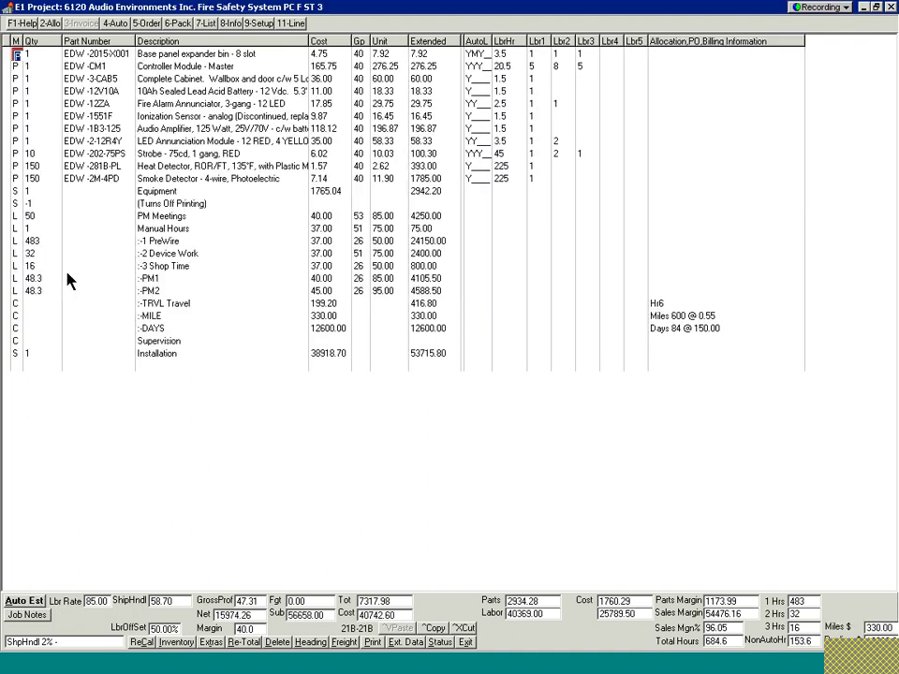